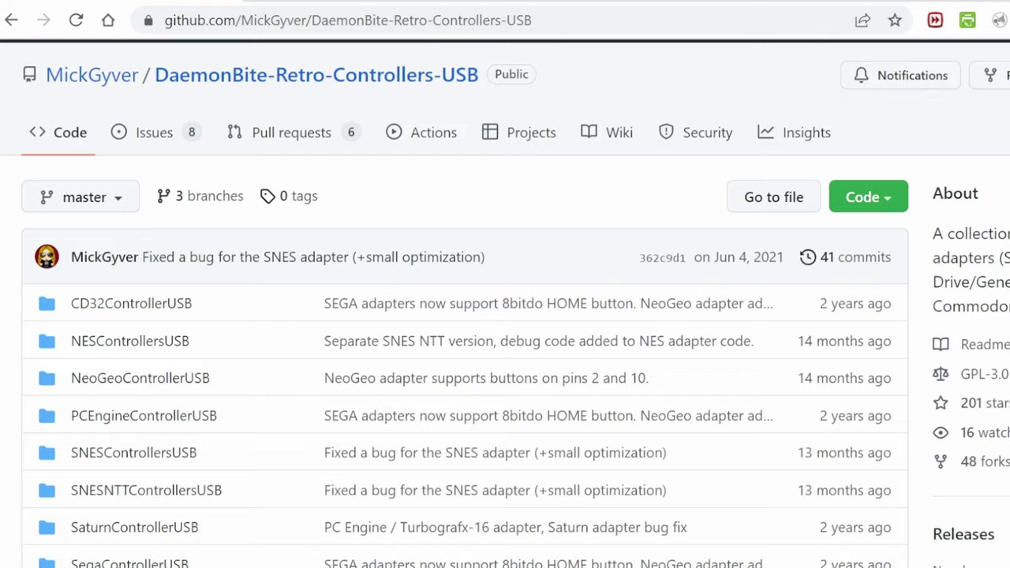
# - Open the repository's SegaTwoControllersUSB folder and examine the wiring diagram in its README
pyautogui.scroll(-3, 505, 315)
pyautogui.scroll(-1, 505, 315)
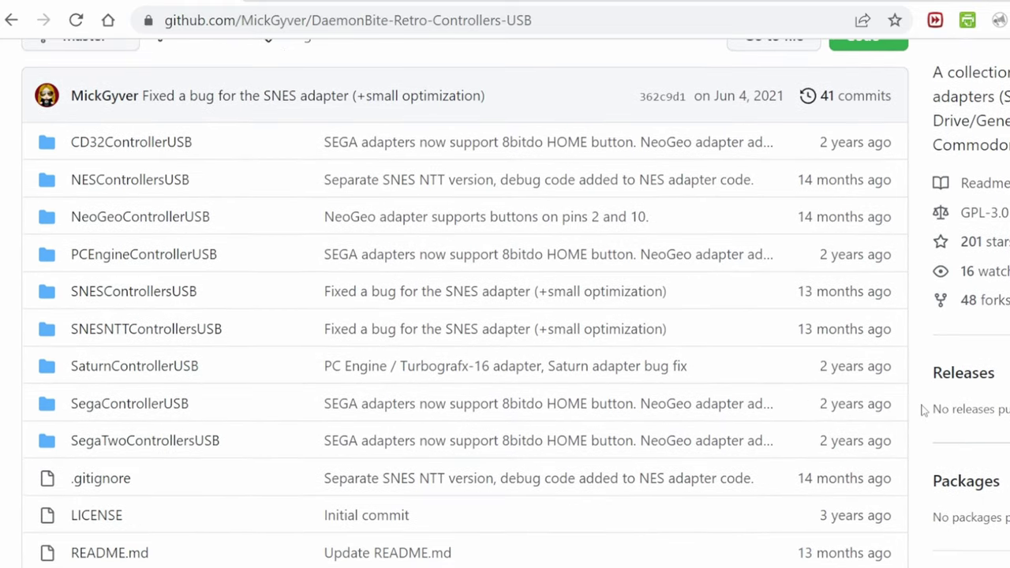
pyautogui.click(144, 441)
pyautogui.scroll(-5, 144, 441)
pyautogui.scroll(-4, 505, 302)
pyautogui.scroll(-7, 505, 326)
pyautogui.scroll(-4, 505, 331)
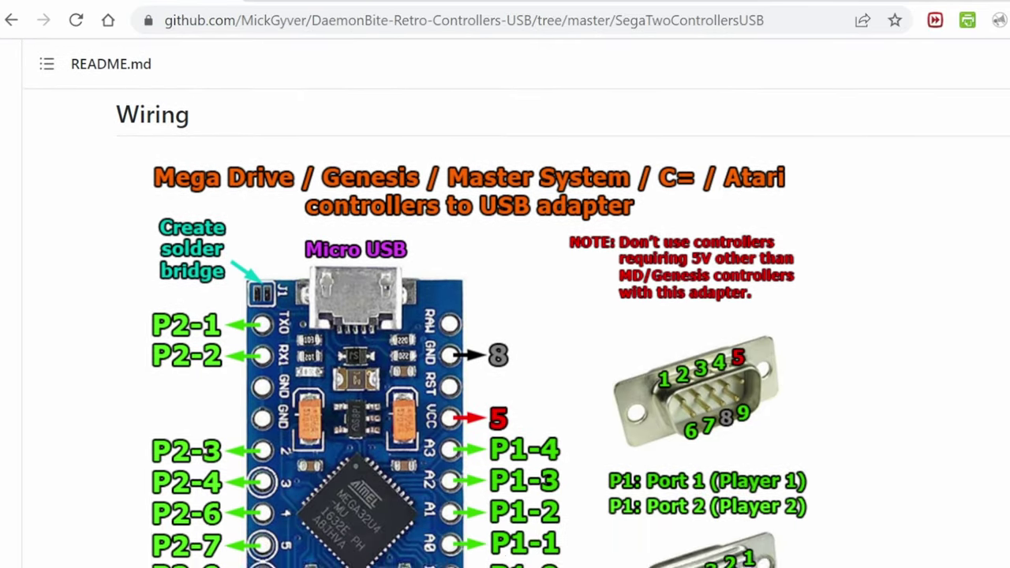
pyautogui.scroll(-3, 505, 331)
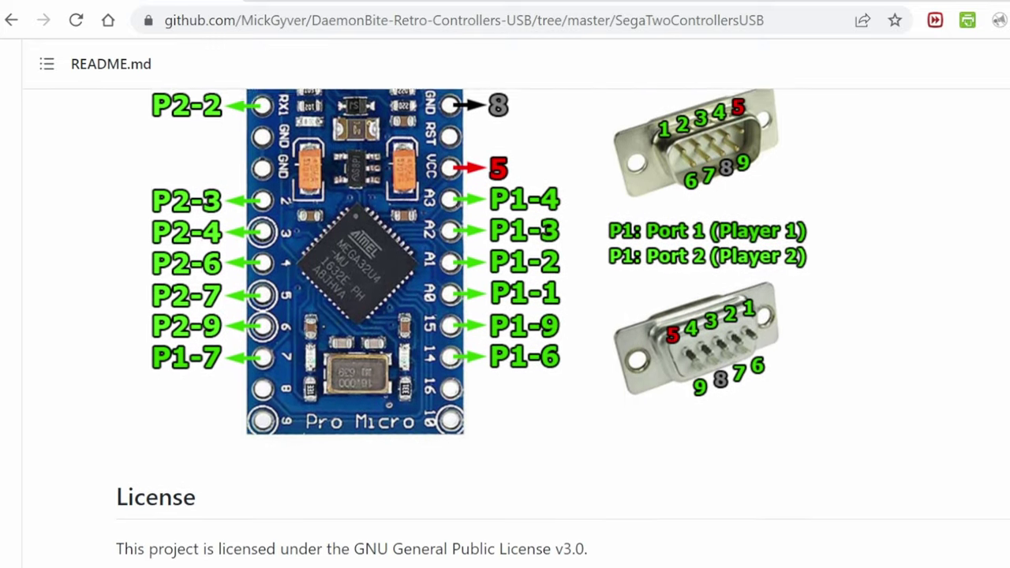
pyautogui.press('Home')
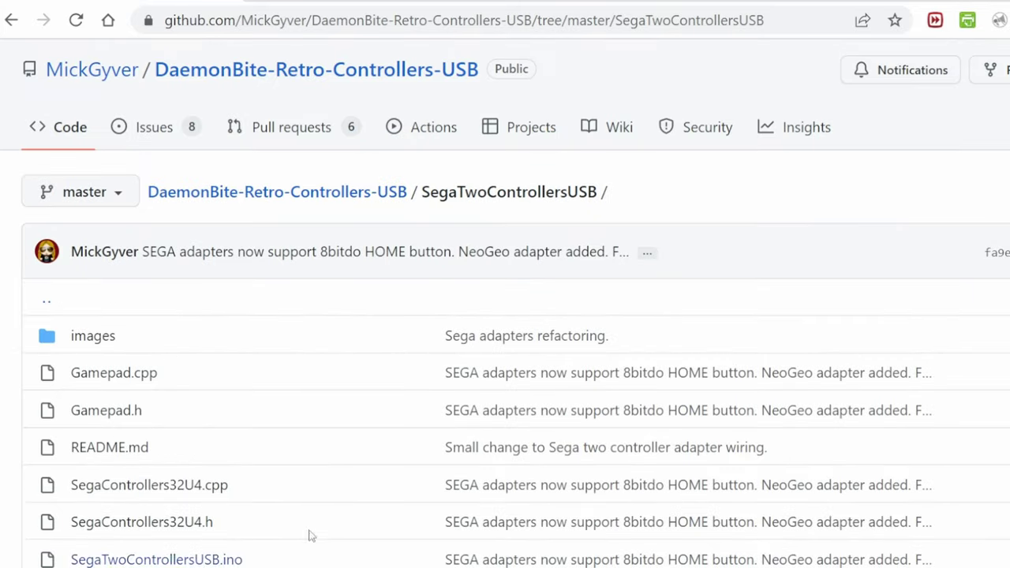
# - Save the raw Gamepad.cpp file to the gamepad folder, removing the .txt extension from its name
pyautogui.scroll(-1, 110, 384)
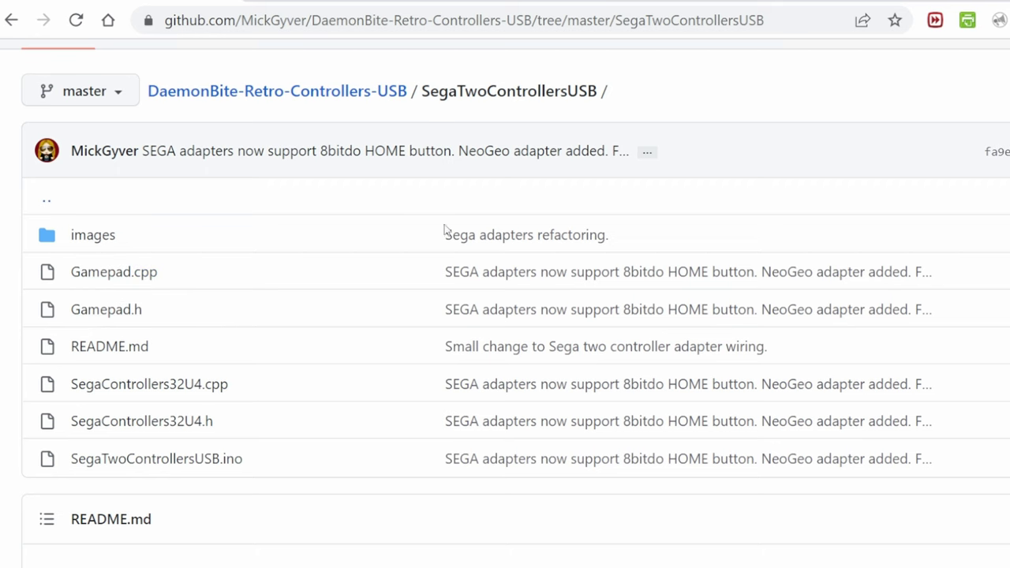
pyautogui.click(107, 272)
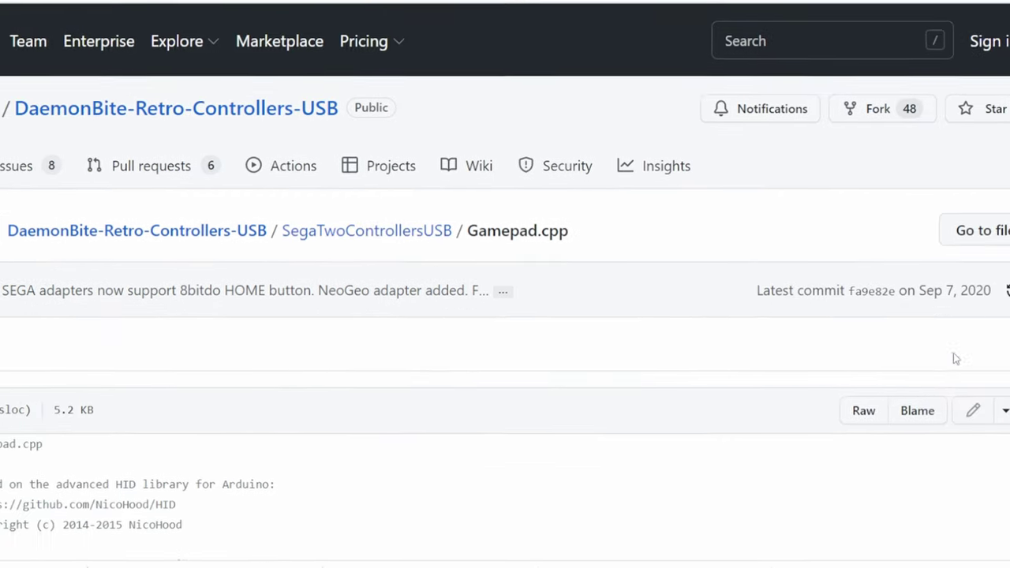
pyautogui.click(863, 410)
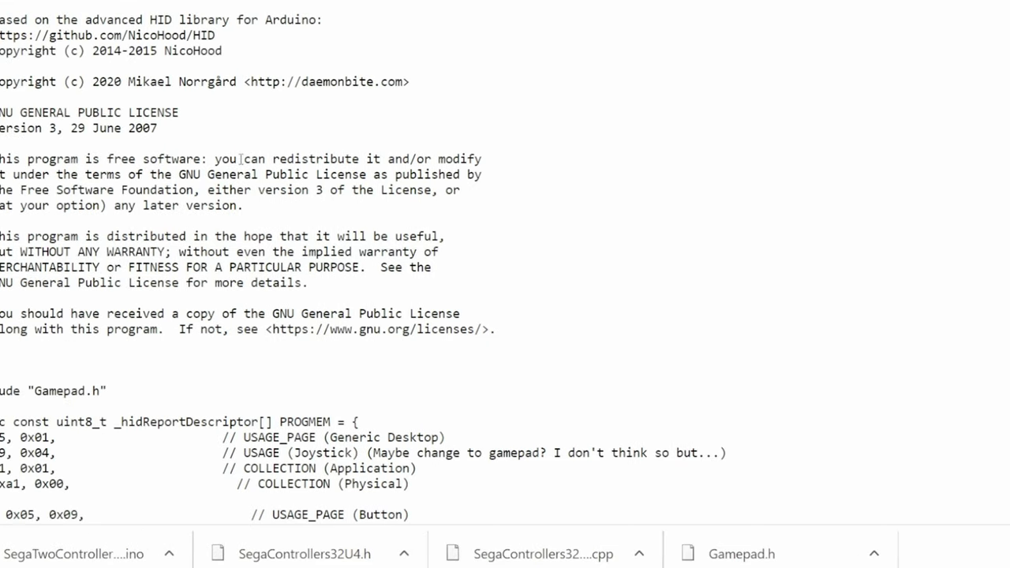
pyautogui.rightClick(247, 120)
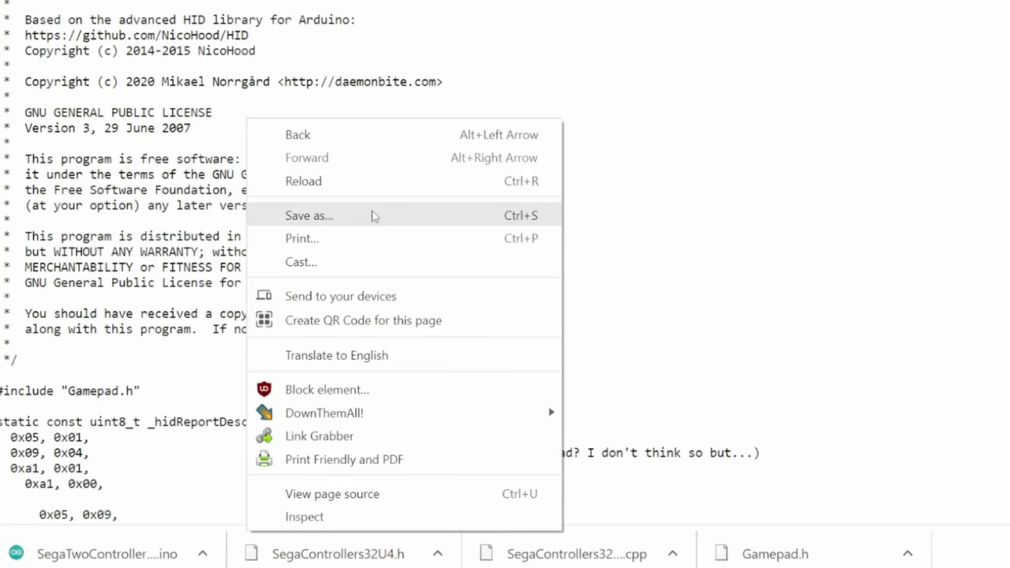
pyautogui.click(369, 216)
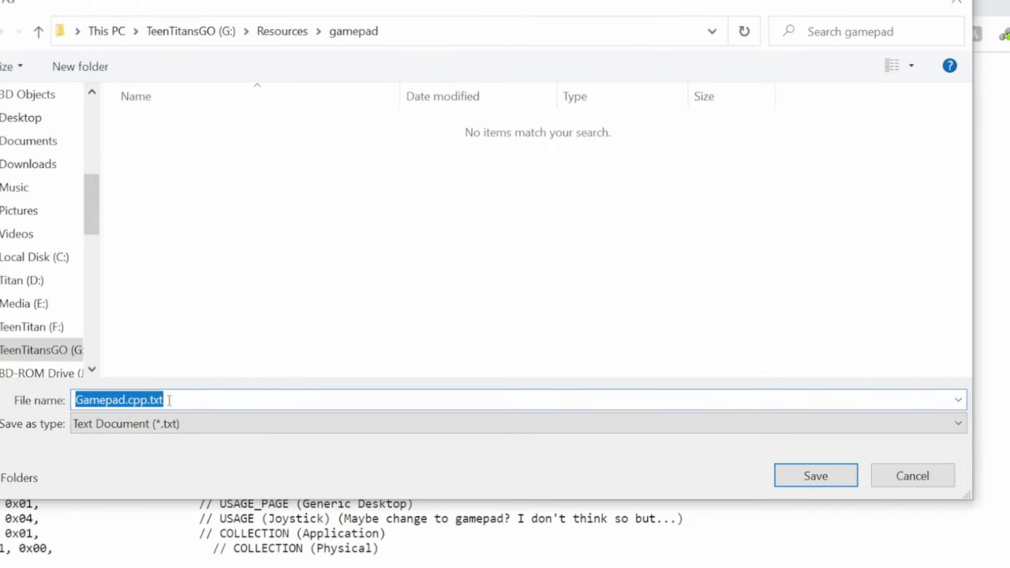
pyautogui.click(168, 400)
pyautogui.moveTo(147, 400); pyautogui.dragTo(264, 405)
pyautogui.press('Delete')
pyautogui.click(813, 475)
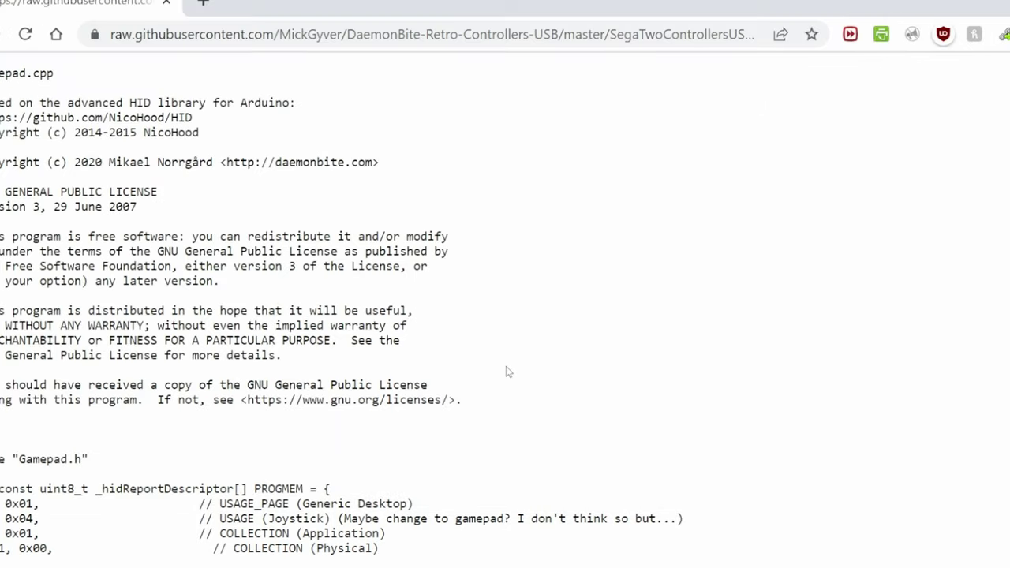
# - Return to the SegaTwoControllersUSB folder and save the raw Gamepad.h file to the gamepad folder without the .txt extension
pyautogui.hotkey('alt', 'Left')
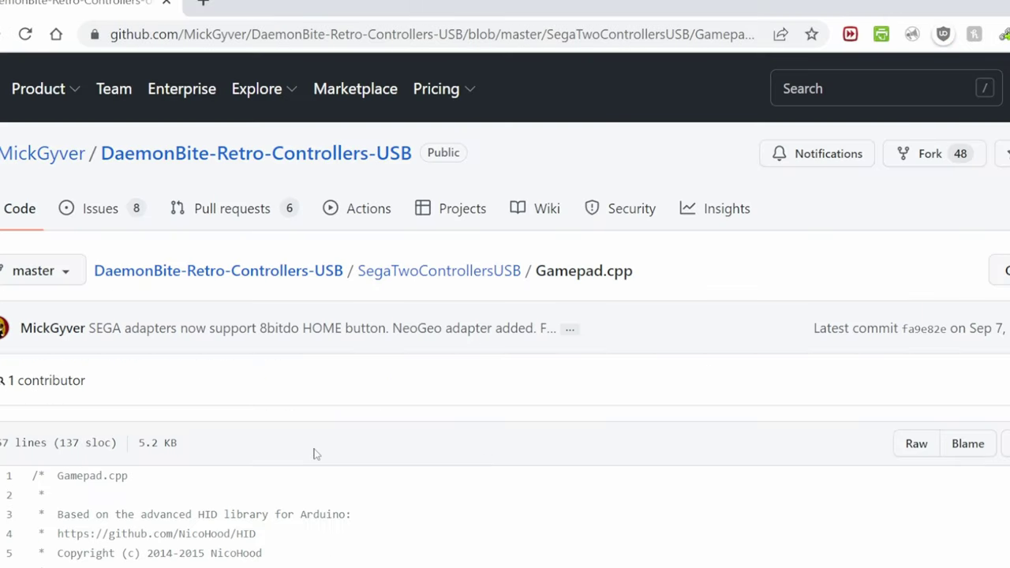
pyautogui.scroll(-5, 315, 453)
pyautogui.scroll(3, 339, 459)
pyautogui.hotkey('alt', 'Left')
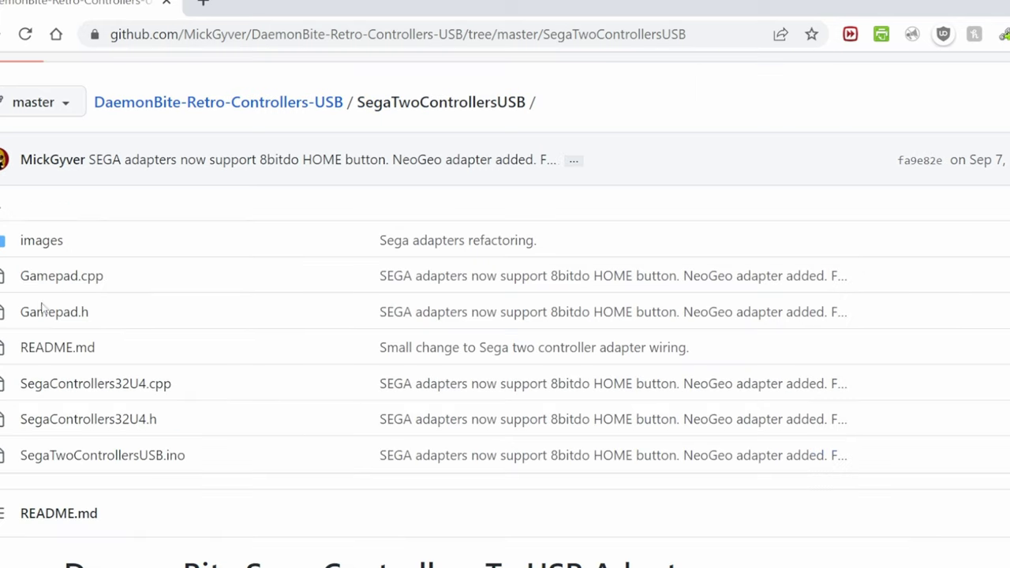
pyautogui.click(62, 314)
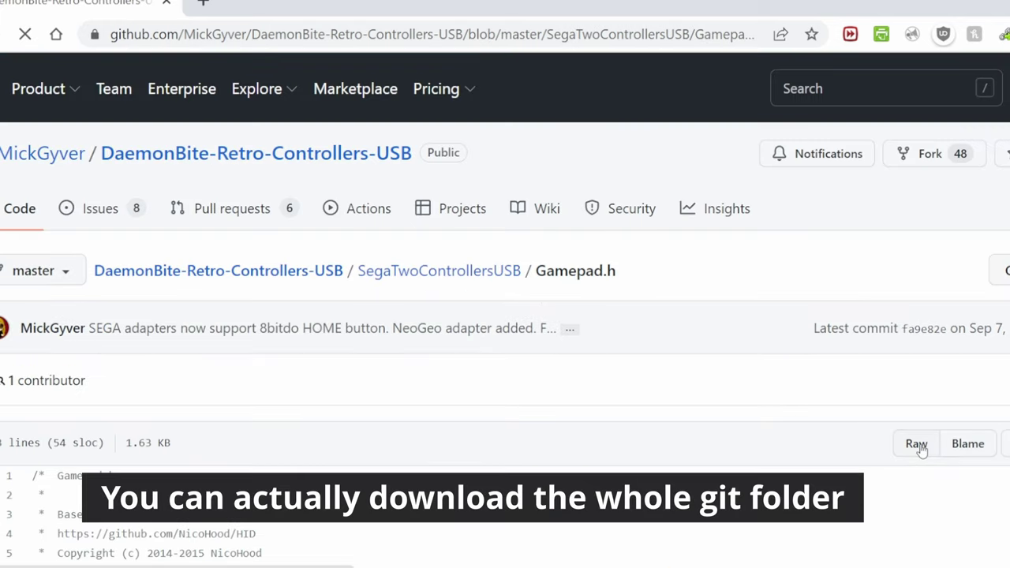
pyautogui.rightClick(343, 289)
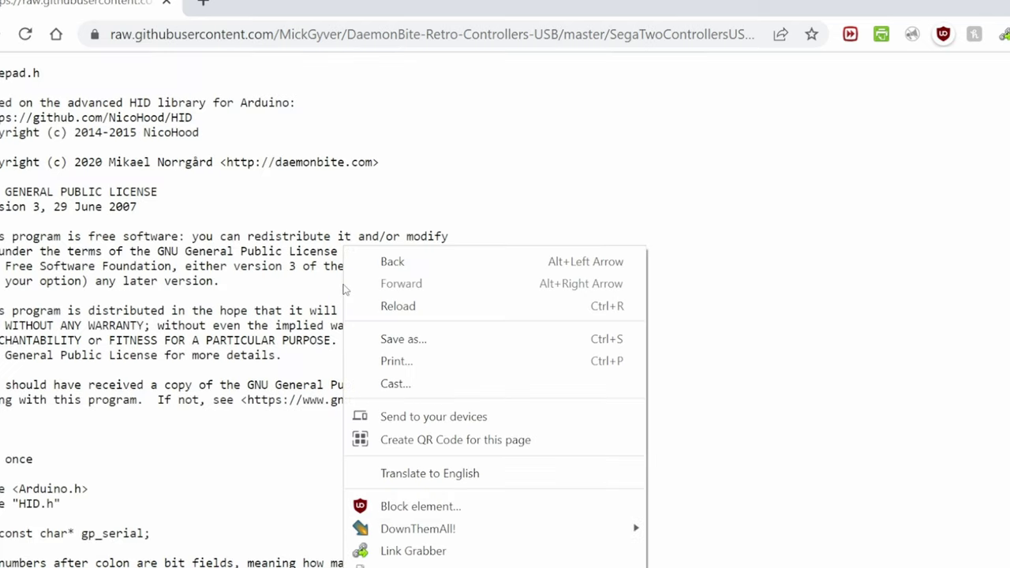
pyautogui.click(403, 339)
pyautogui.press('End')
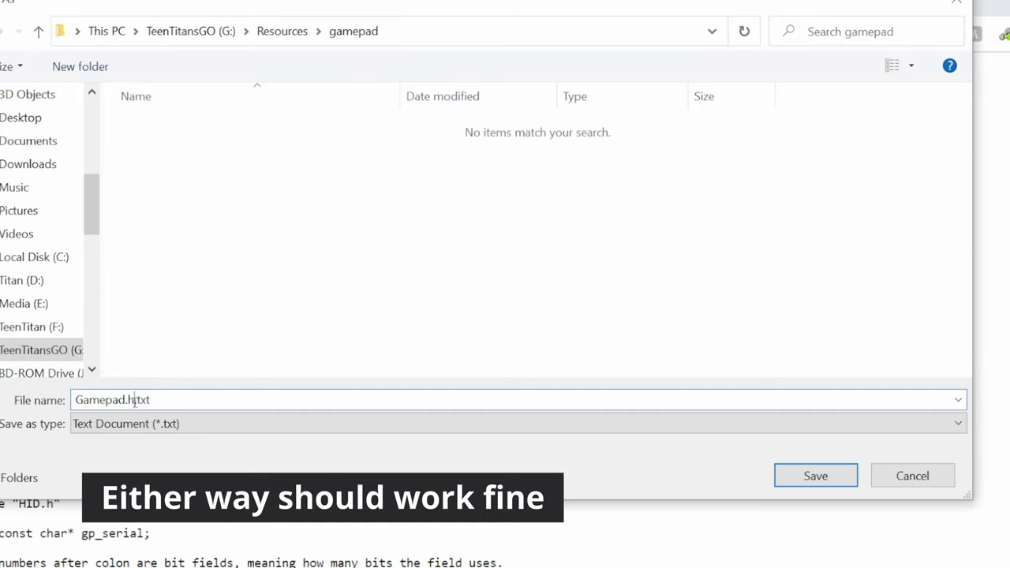
pyautogui.moveTo(131, 400); pyautogui.dragTo(248, 406)
pyautogui.press('Delete')
pyautogui.click(844, 483)
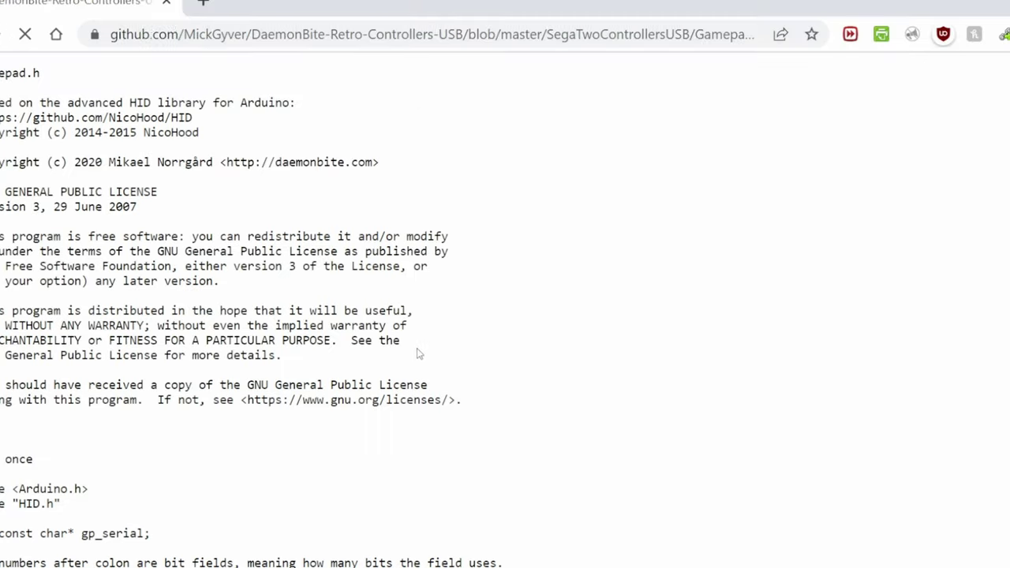
pyautogui.hotkey('alt', 'Left')
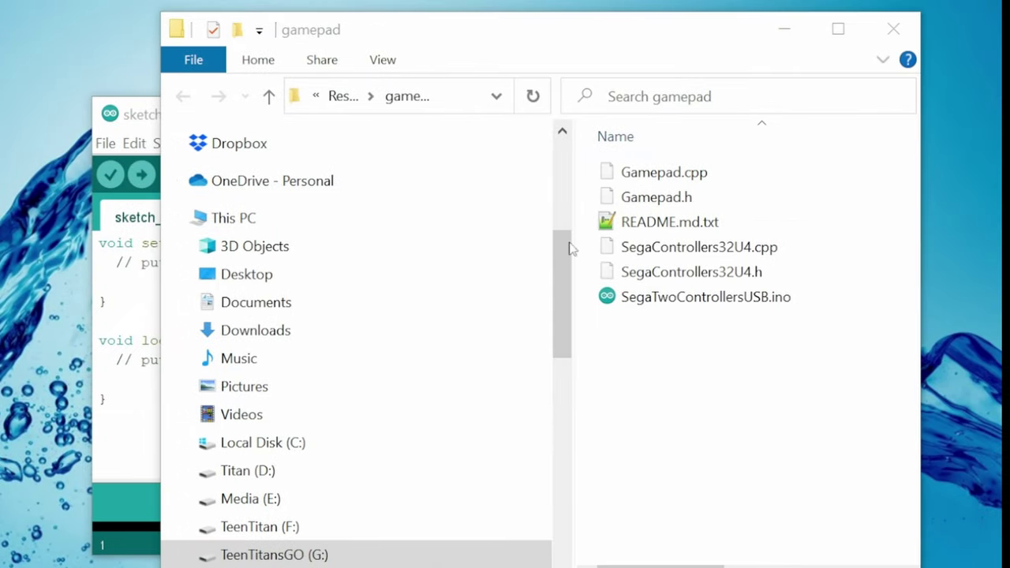
# - Look over the Arduino IDE download options on the Arduino software page in the browser
pyautogui.click(728, 371)
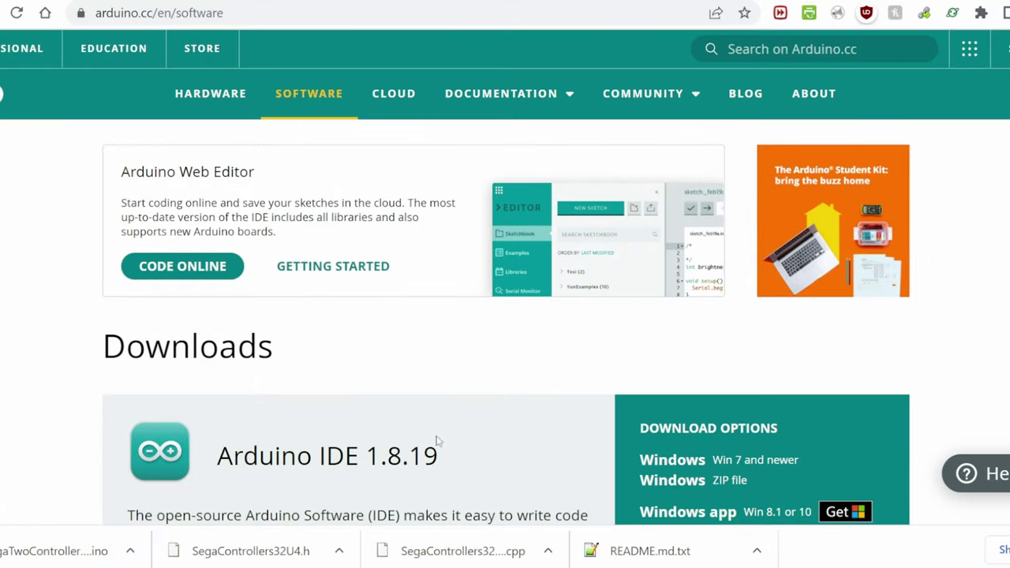
pyautogui.scroll(-3, 439, 441)
pyautogui.scroll(-1, 745, 351)
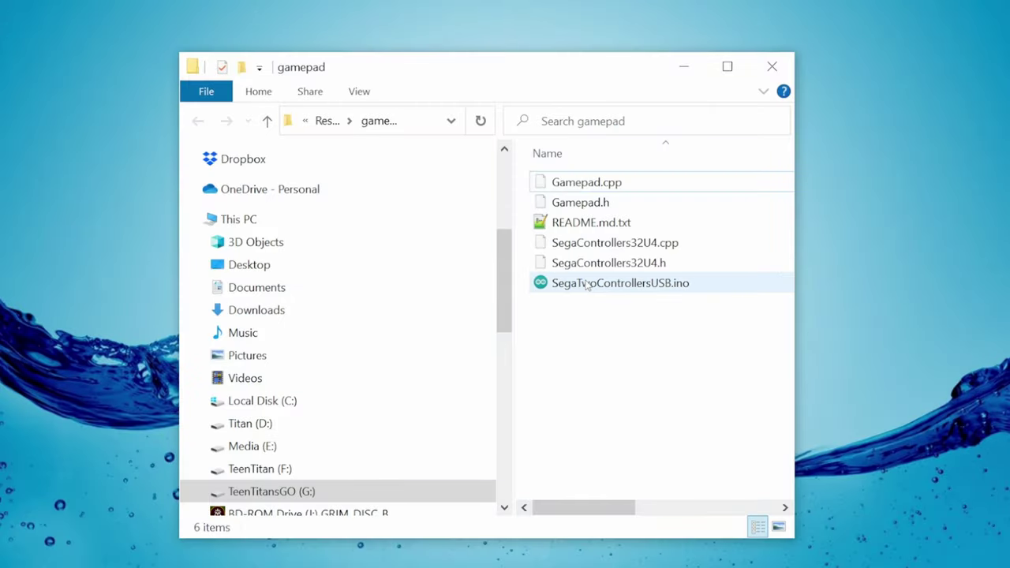
# - Open SegaTwoControllersUSB.ino from the gamepad folder and accept moving it into a new sketch folder named SegaTwoControllersUSB
pyautogui.click(586, 286)
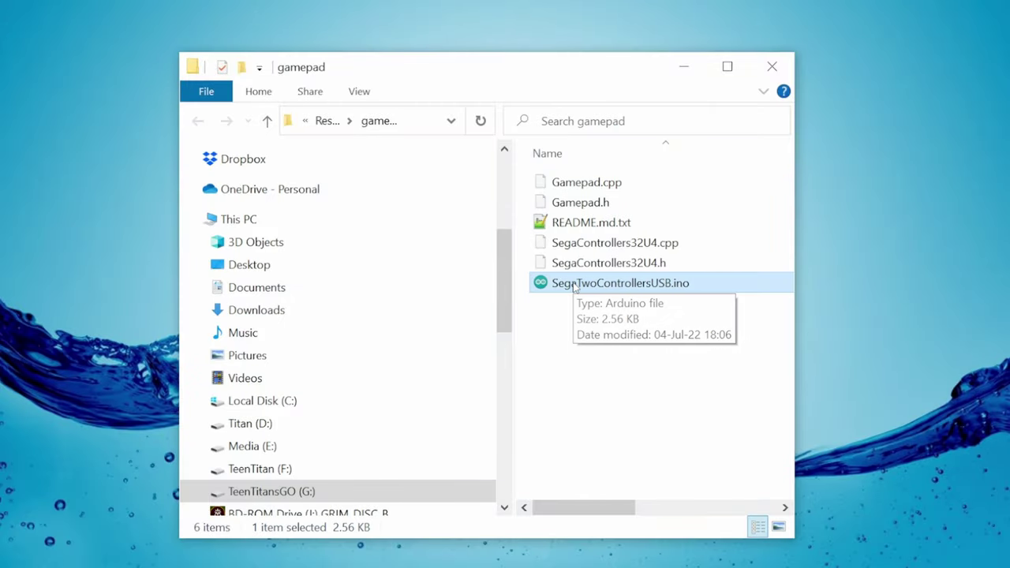
pyautogui.doubleClick(573, 286)
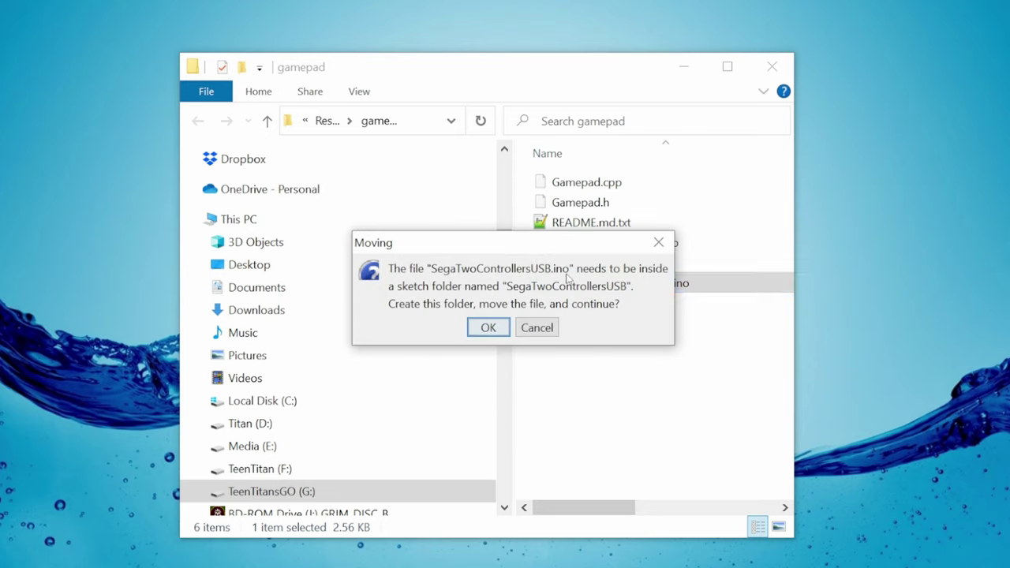
pyautogui.click(487, 329)
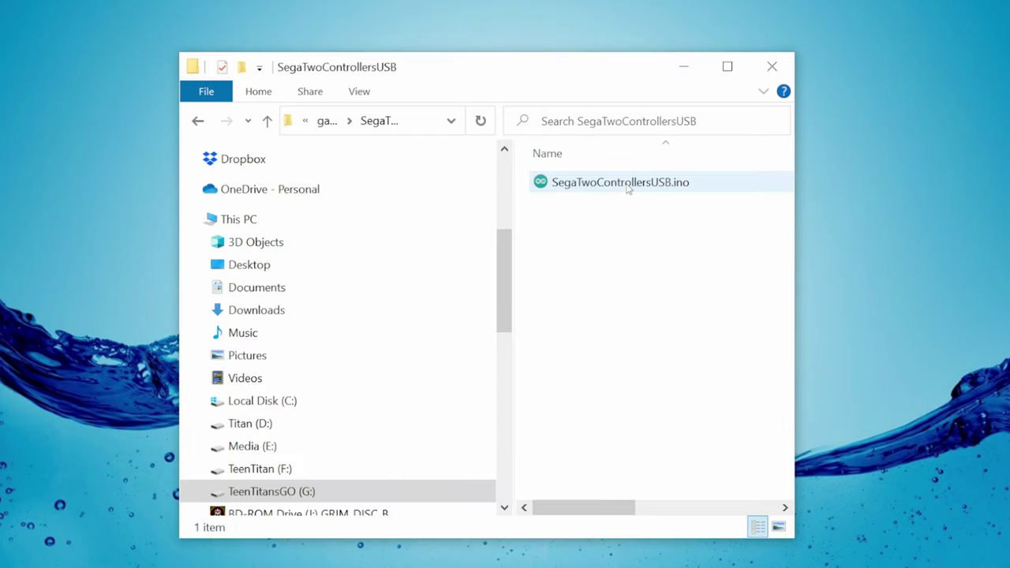
# - Move the remaining gamepad files into the SegaTwoControllersUSB folder and open SegaTwoControllersUSB.ino from there in Arduino
pyautogui.hotkey('alt', 'Left')
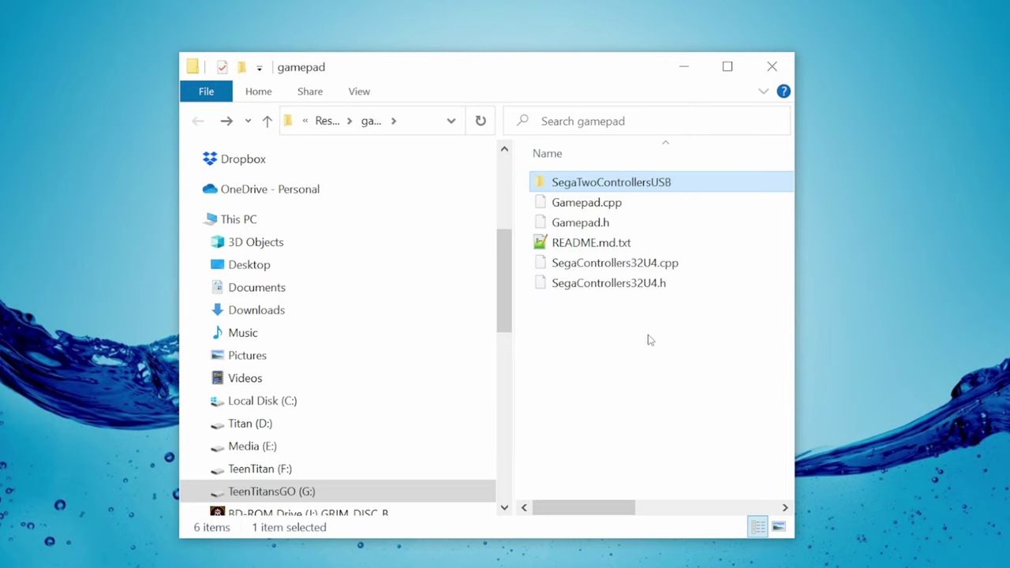
pyautogui.moveTo(651, 339); pyautogui.dragTo(578, 185)
pyautogui.doubleClick(559, 185)
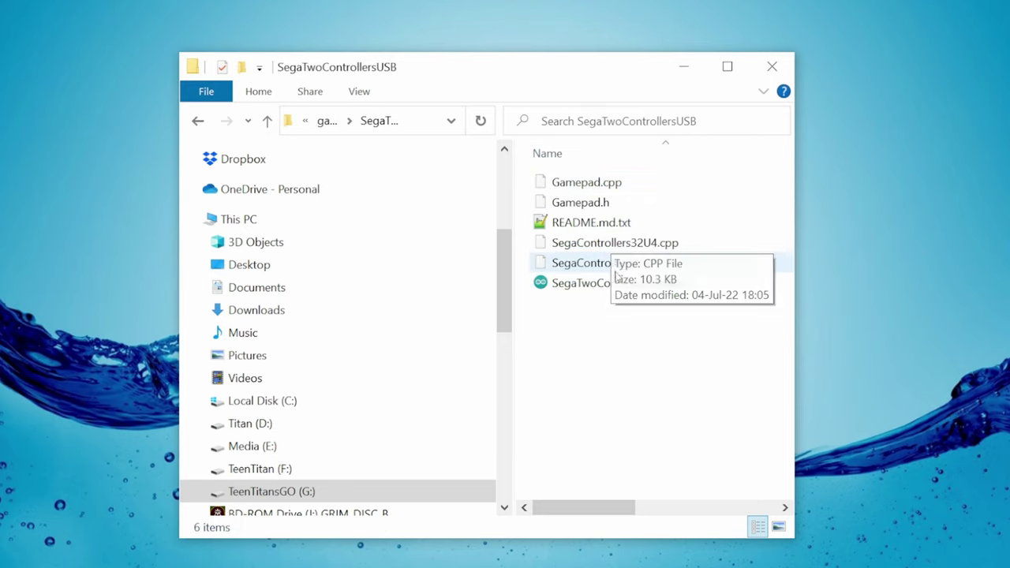
pyautogui.doubleClick(617, 281)
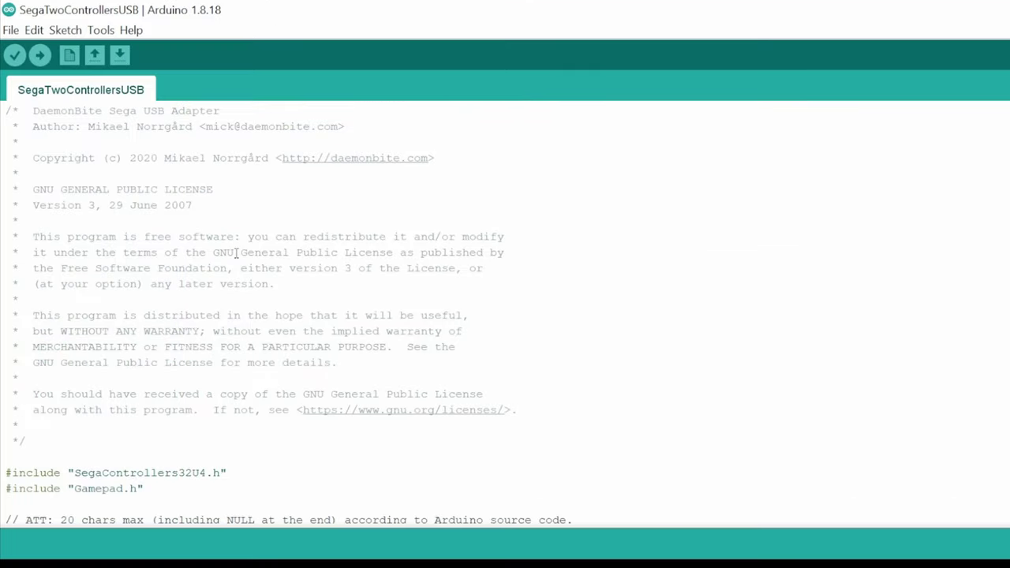
# - Search the Boards Manager for "sparkfun", check the SparkFun AVR Boards package, and close the manager
pyautogui.click(106, 32)
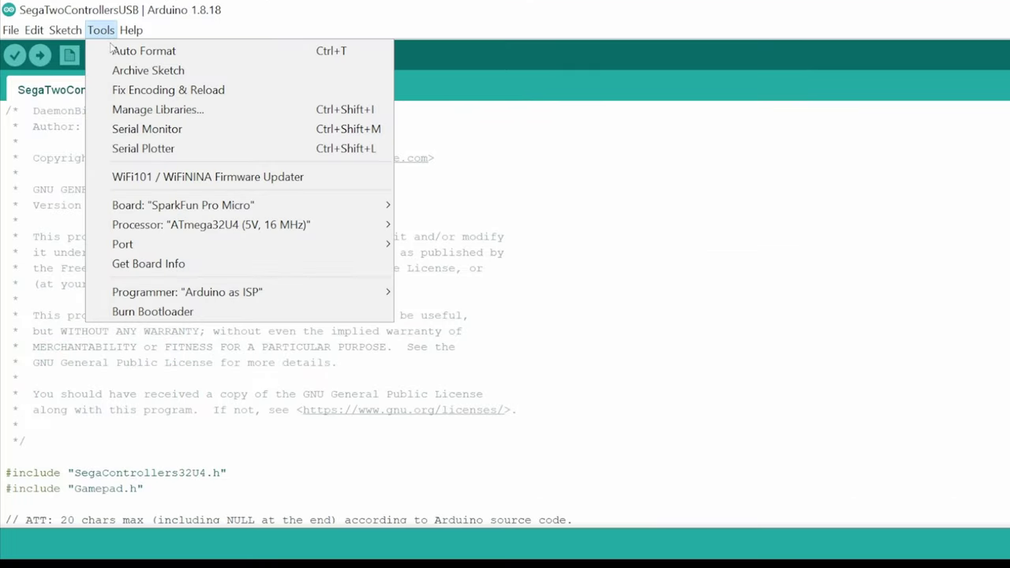
pyautogui.moveTo(235, 206)
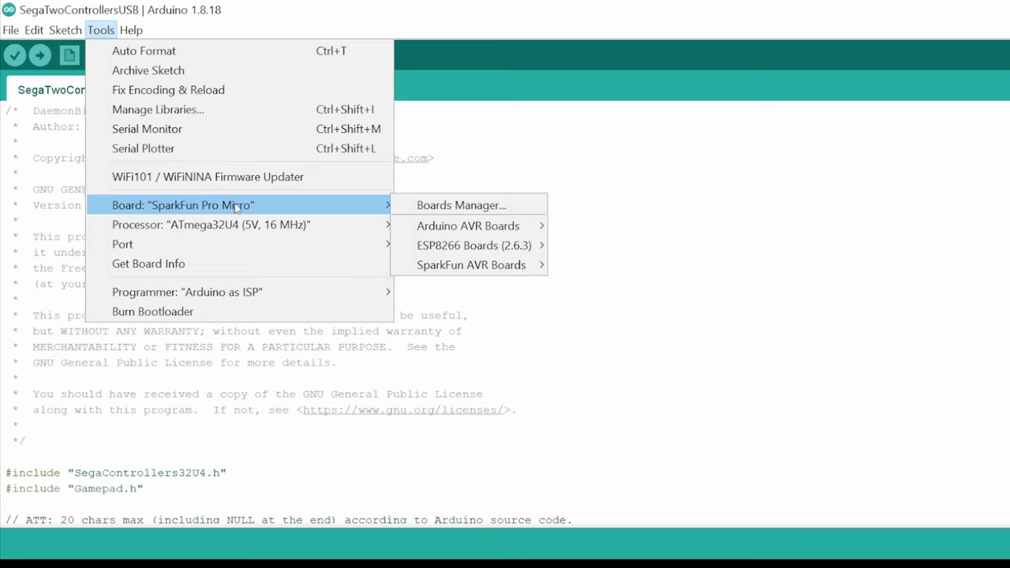
pyautogui.click(483, 205)
pyautogui.click(468, 145)
pyautogui.write('sparkfun')
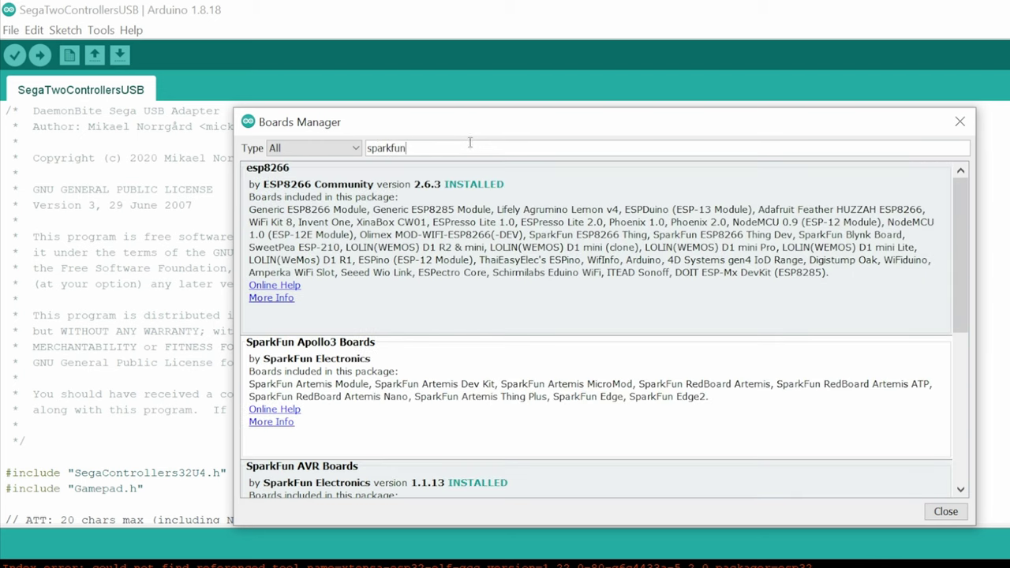
pyautogui.moveTo(621, 241)
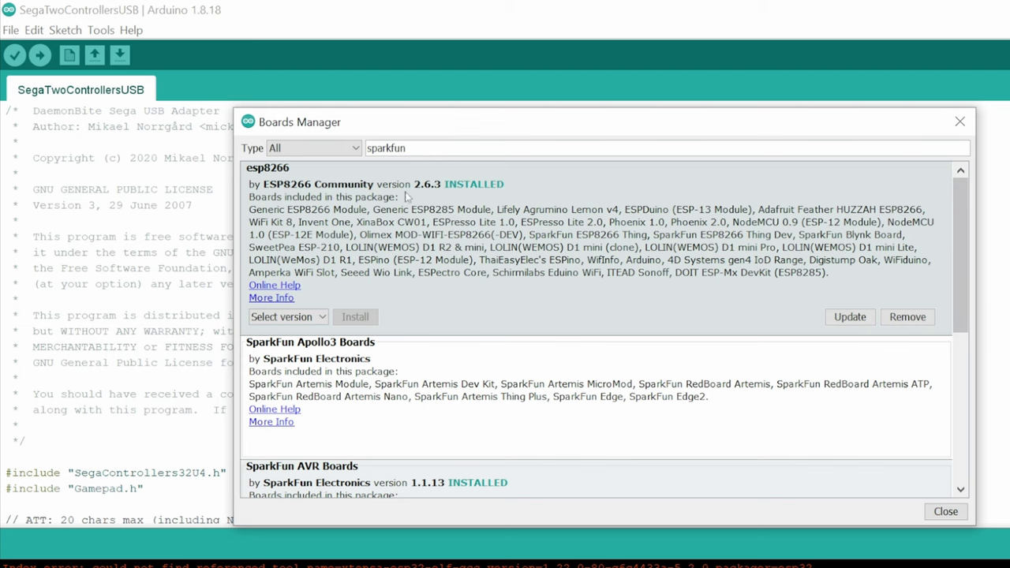
pyautogui.scroll(-3, 816, 306)
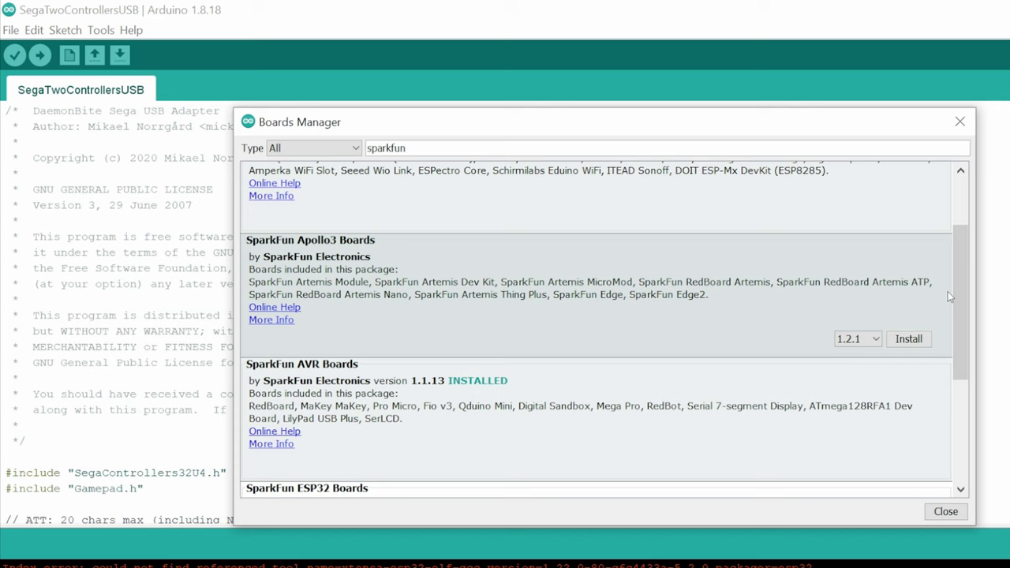
pyautogui.moveTo(961, 335); pyautogui.dragTo(964, 359)
pyautogui.scroll(-1, 897, 342)
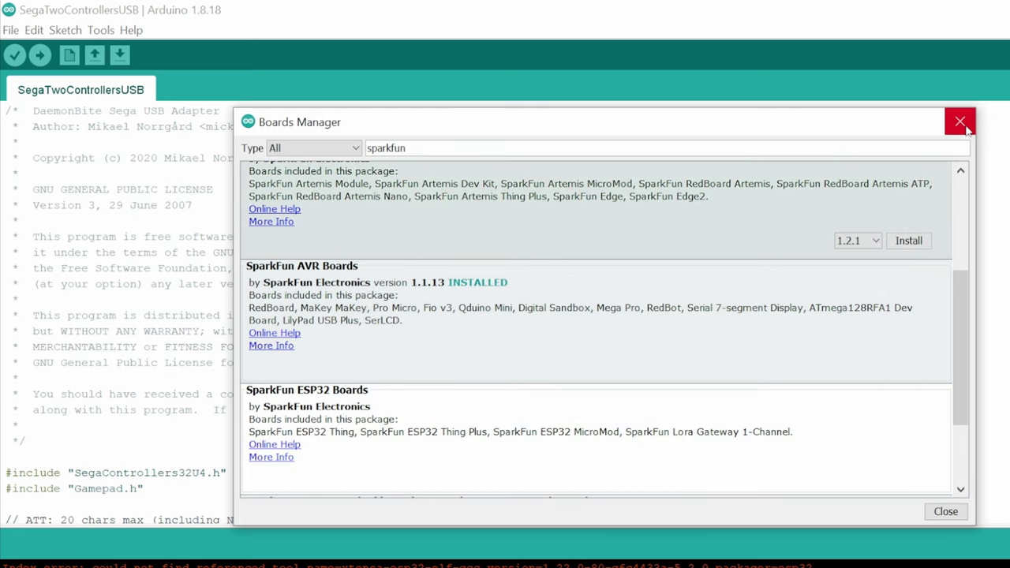
pyautogui.click(962, 124)
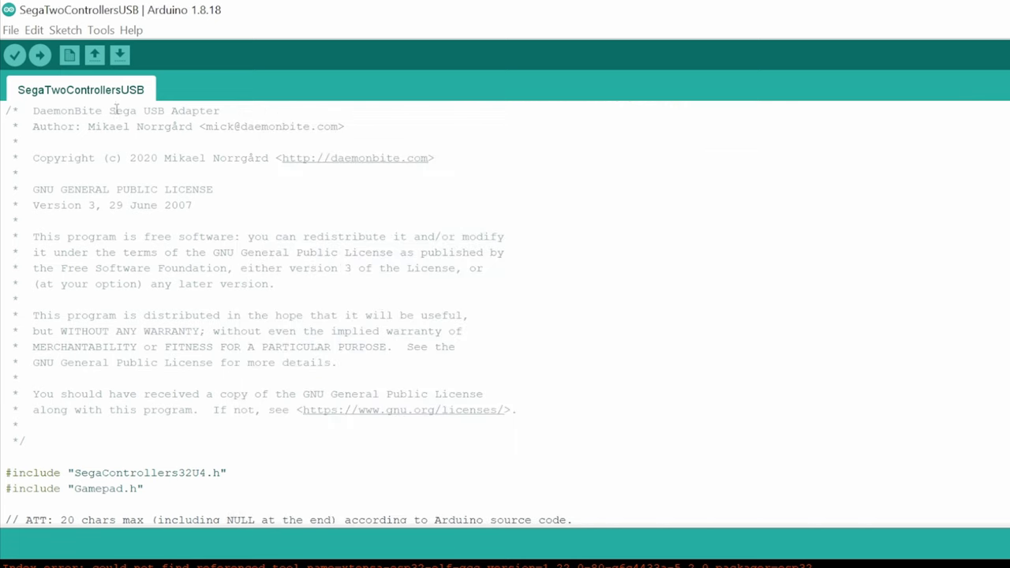
# - Check the SparkFun Pro Micro board and ATmega32U4 (5V, 16 MHz) processor settings, then select port COM10 and upload the sketch
pyautogui.click(100, 30)
pyautogui.moveTo(168, 209)
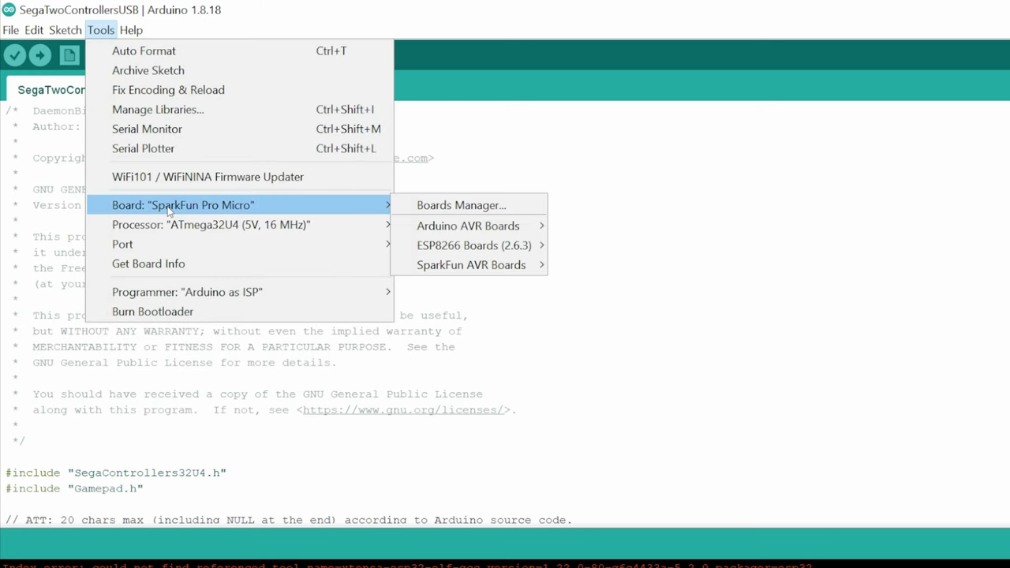
pyautogui.moveTo(465, 265)
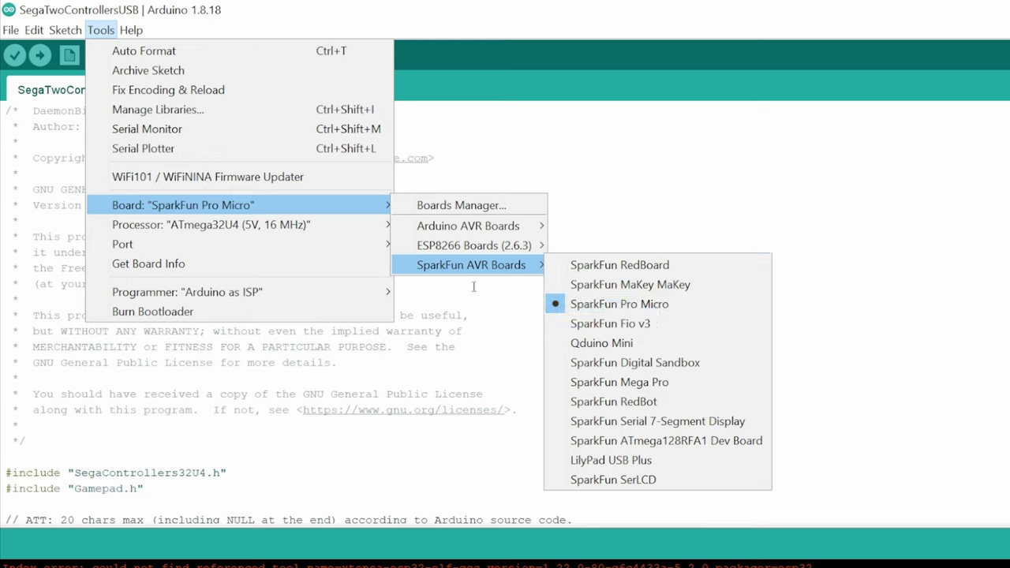
pyautogui.moveTo(177, 228)
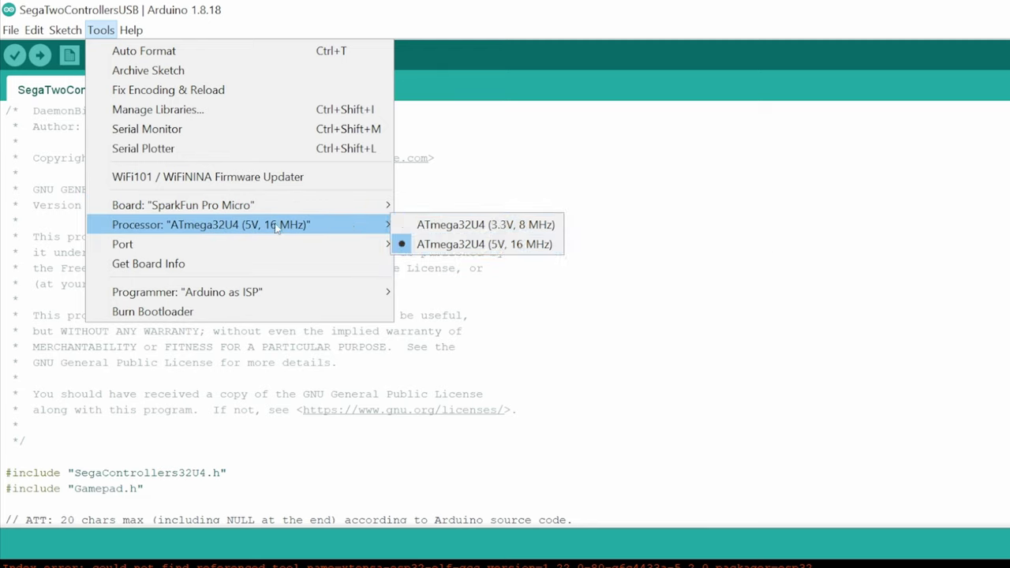
pyautogui.moveTo(217, 248)
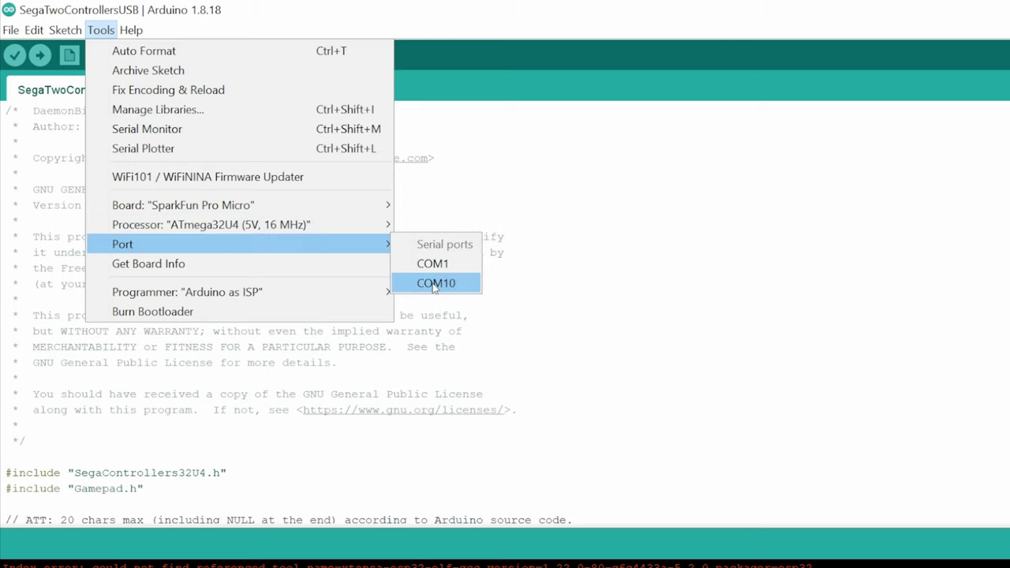
pyautogui.moveTo(307, 288)
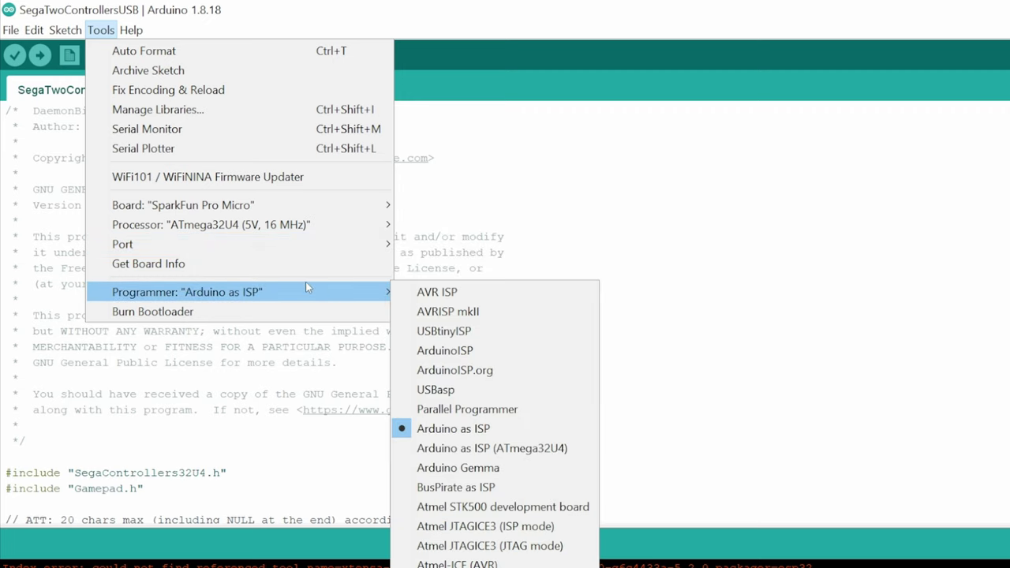
pyautogui.moveTo(305, 244)
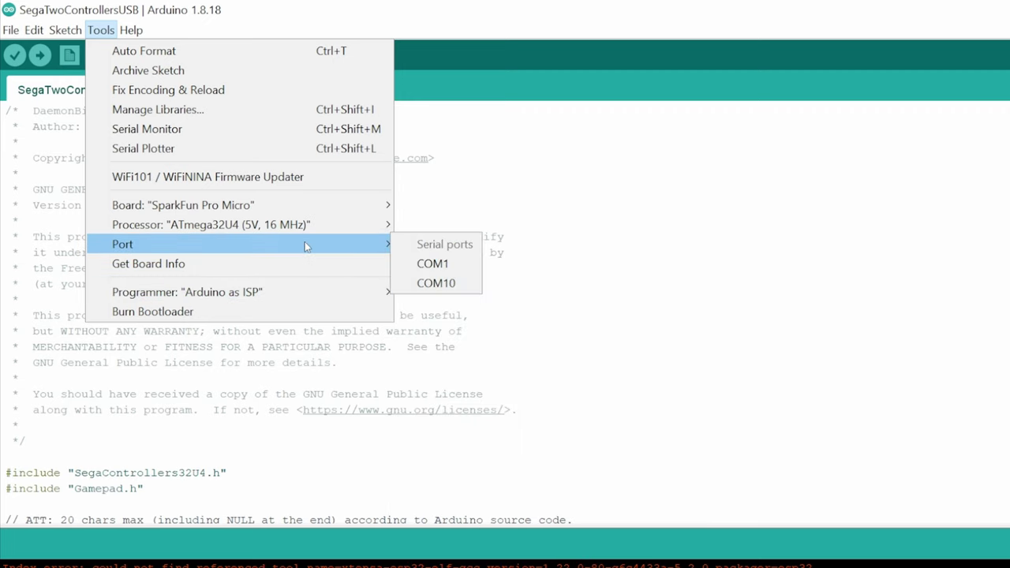
pyautogui.click(445, 282)
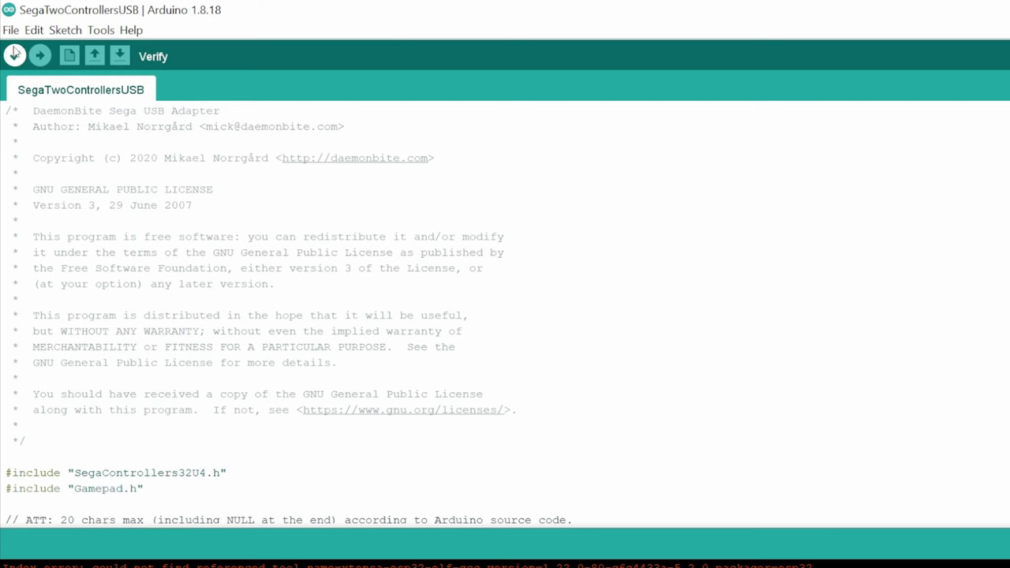
pyautogui.click(40, 56)
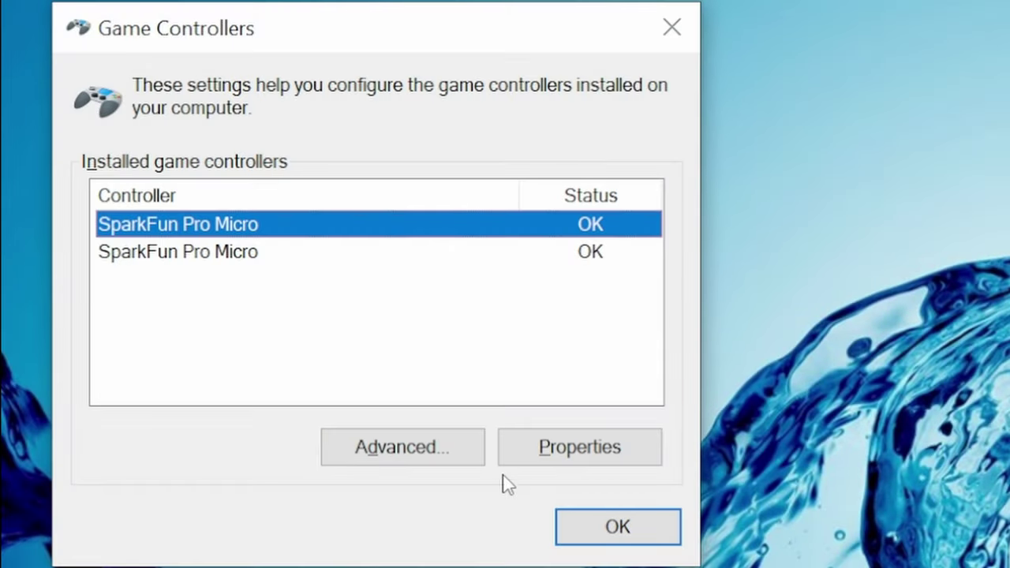
# - Switch to the Windows Game Controllers dialog and inspect both SparkFun Pro Micro entries by selecting each in turn
pyautogui.click(218, 253)
pyautogui.click(202, 226)
pyautogui.click(209, 253)
pyautogui.click(204, 230)
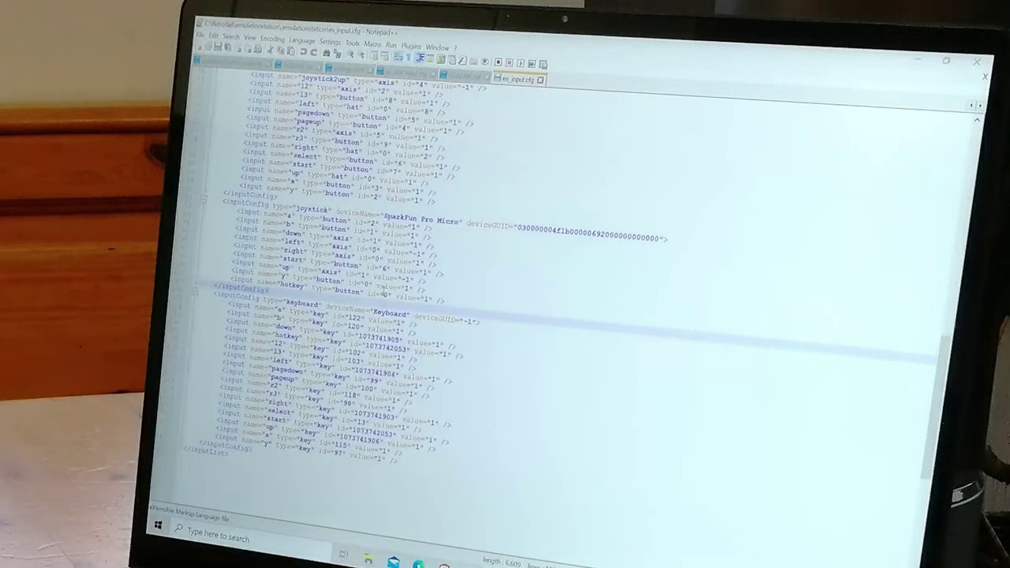
# - In Notepad++, place the text cursor at the hotkey's button id in the SparkFun Pro Micro joystick section of es_input.cfg
pyautogui.click(384, 293)
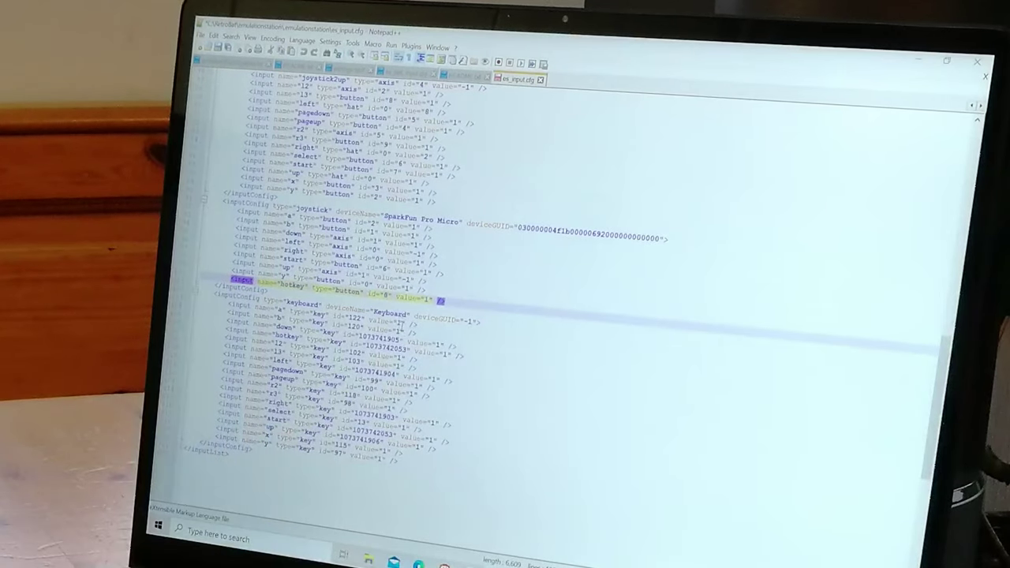